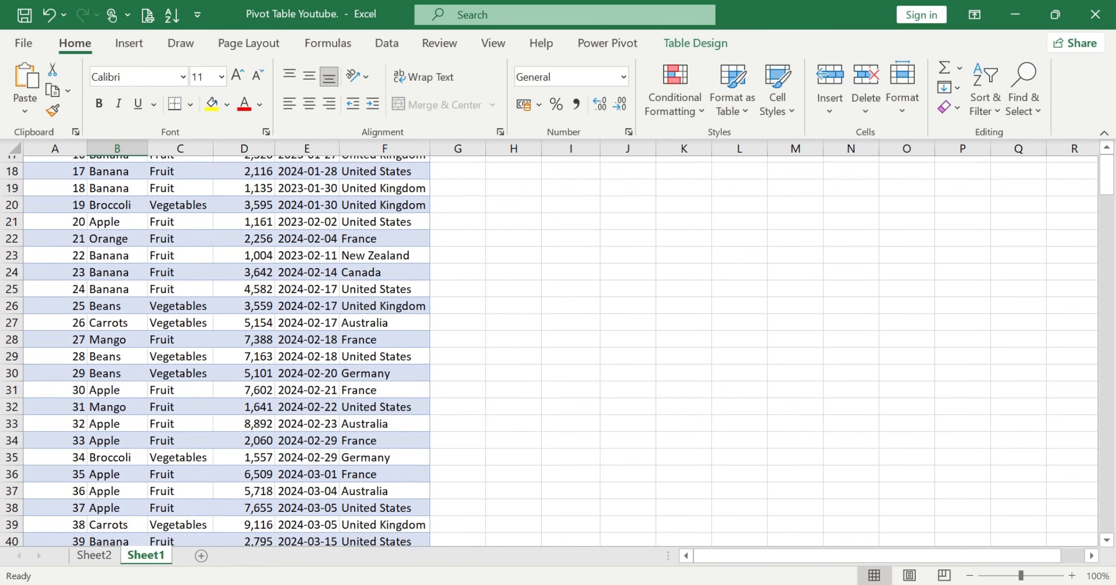
Examine the Product entries in the Sheet1 order table from the first row to the last, then return to the first rows
left_click(128, 315)
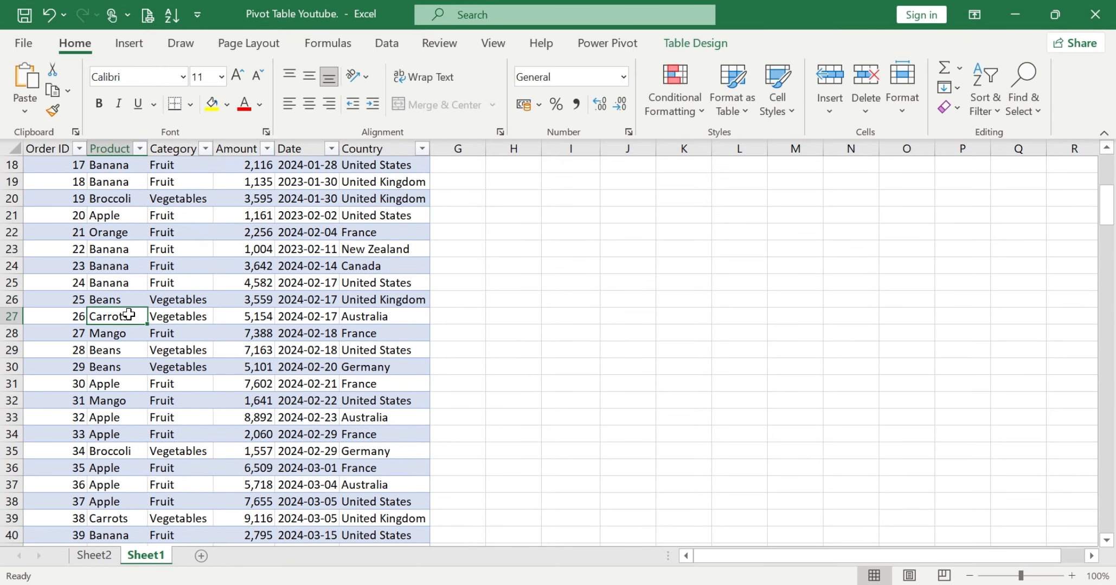
left_click(121, 516)
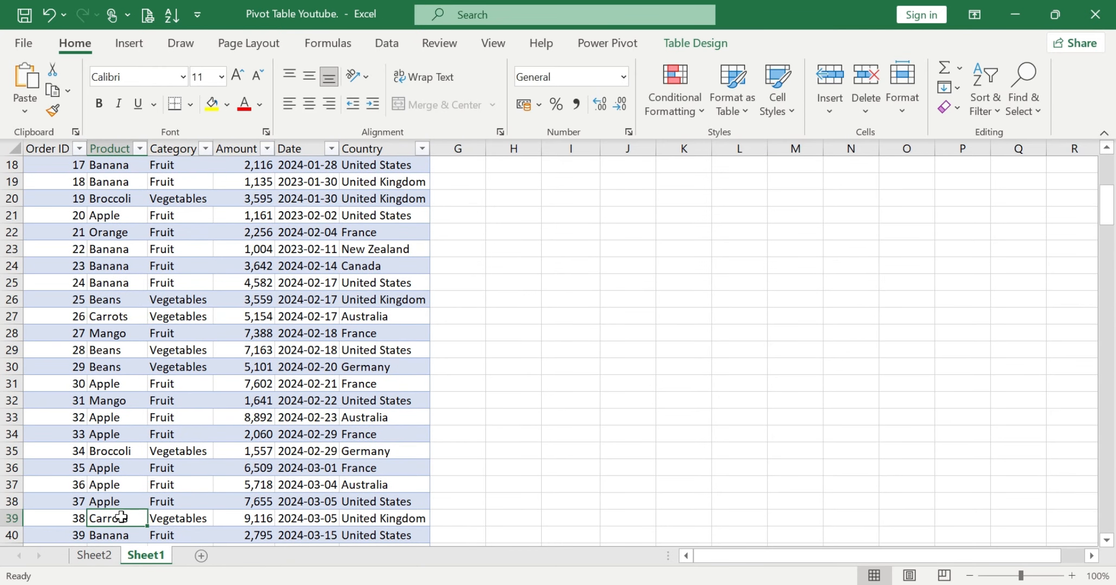
key("ctrl+Up")
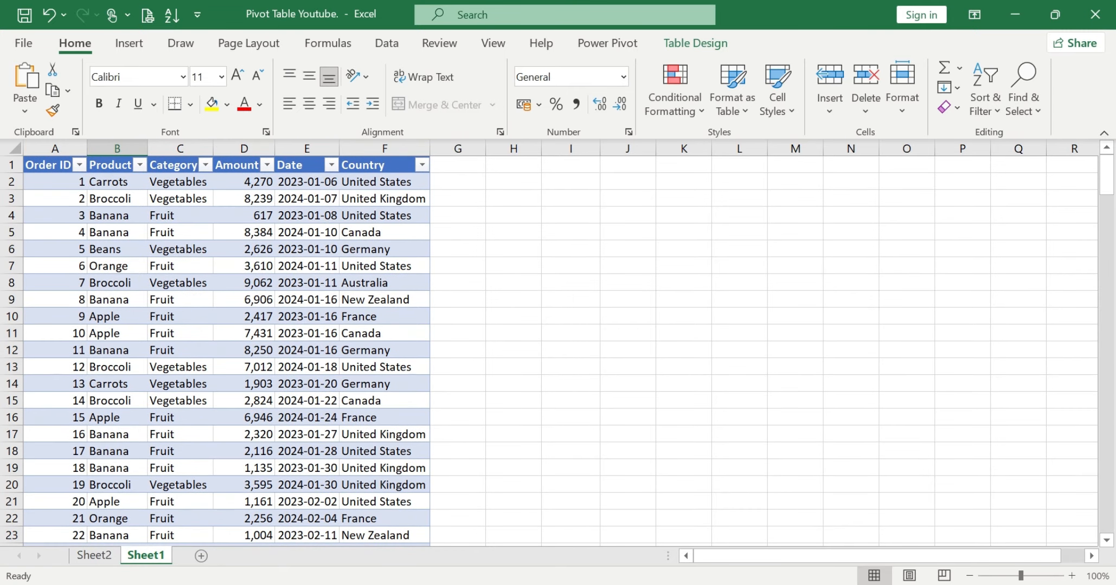
left_click(113, 185)
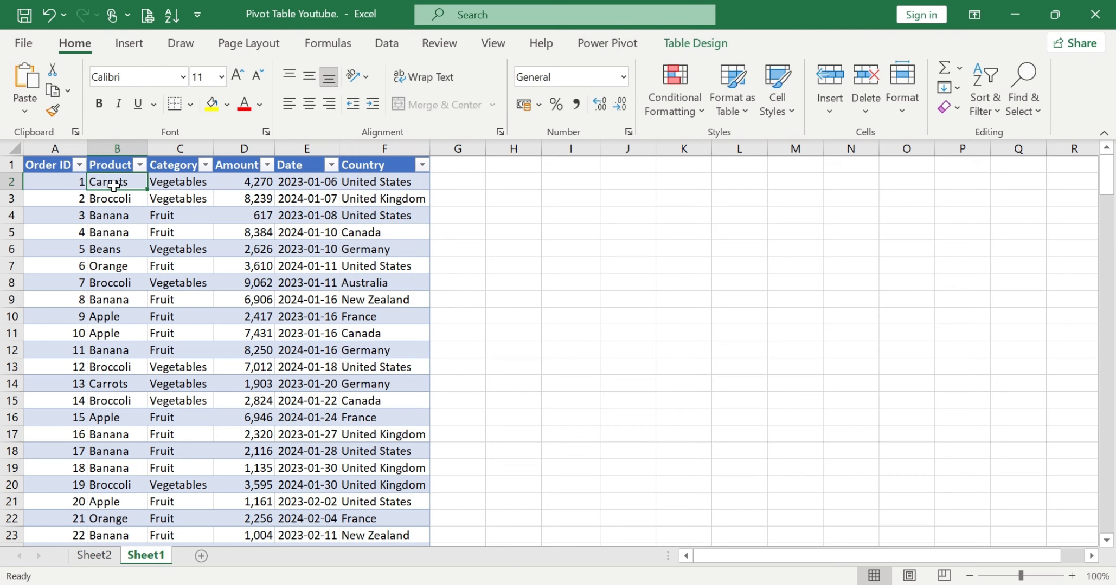
key("Down")
key("Down")
key("Down")
key("Down")
key("Down")
key("Down")
key("Down")
key("Down")
key("Down")
key("Down")
key("Down")
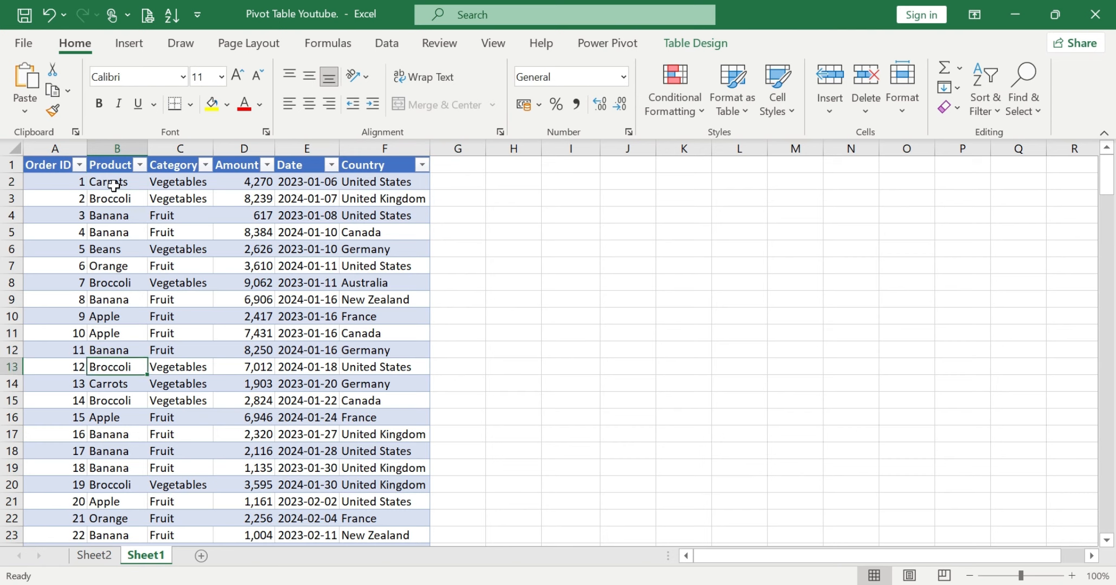
key("Down")
key("Down")
key("Down")
key("Down")
key("Down")
key("Down")
key("Down")
key("Down")
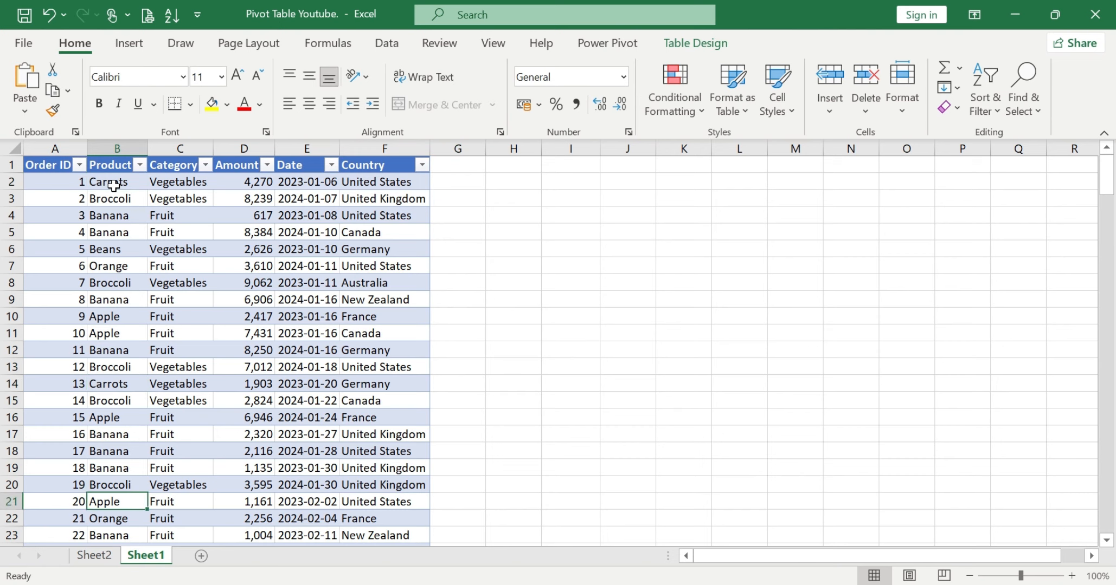
key("Down")
key("Down")
key("Down")
key("Down")
key("Down")
key("Down")
key("Down")
key("Down")
key("Down")
key("Down")
key("Down")
key("Down")
key("Down")
key("Down")
key("Down")
key("Down")
key("Down")
key("Down")
key("Down")
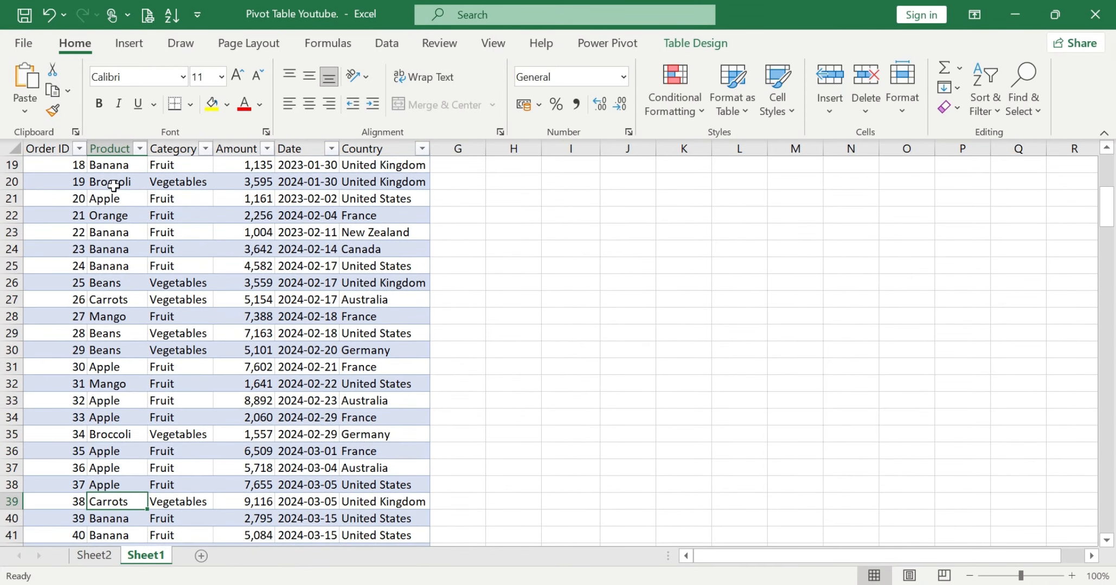
key("Down")
key("Down")
key("Down")
key("Down")
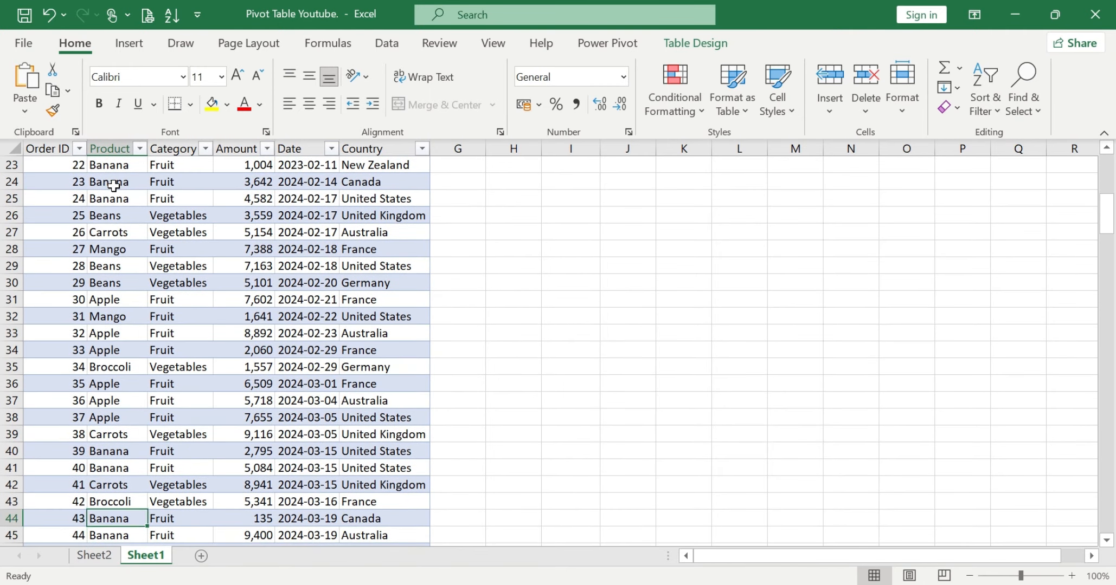
key("Down")
key("Down")
key("Down")
key("Down")
key("Down")
key("Down")
key("Down")
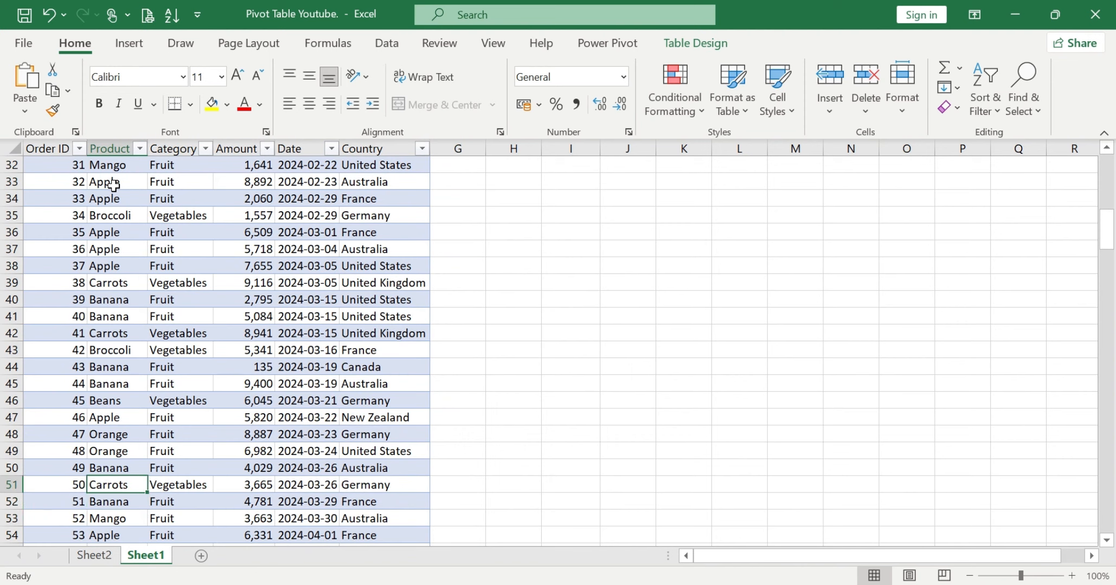
key("Down")
key("Down")
key("Down")
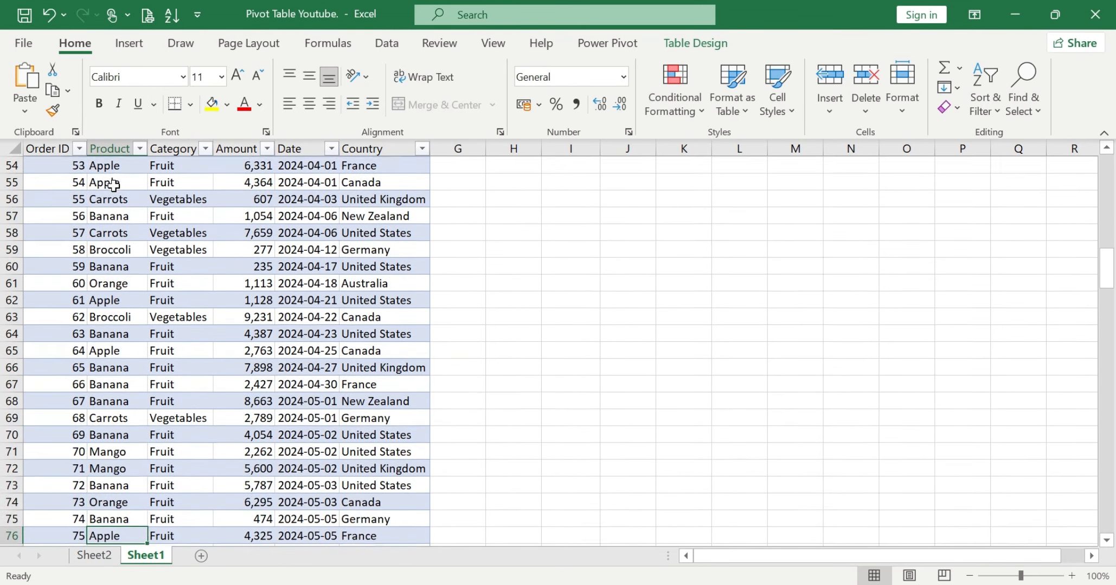
scroll(114, 186, "down", 1)
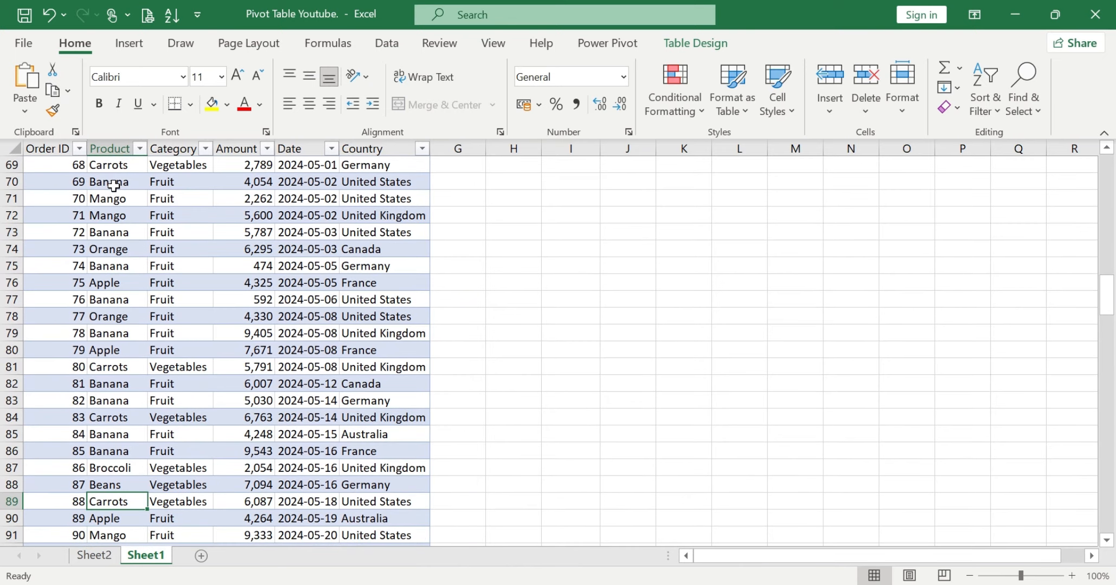
scroll(113, 186, "down", 1)
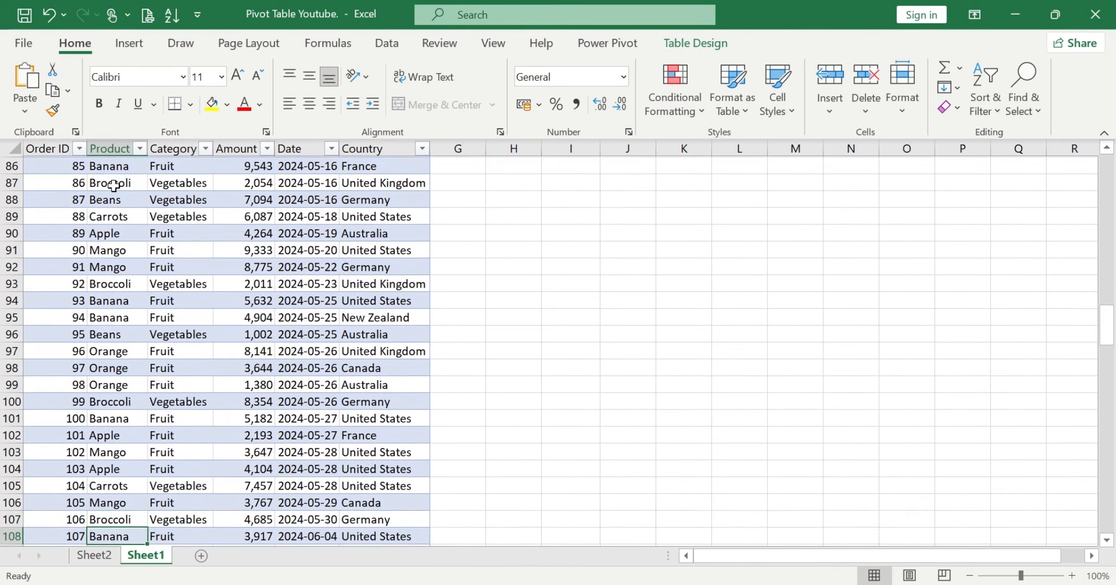
key("Up")
key("Up")
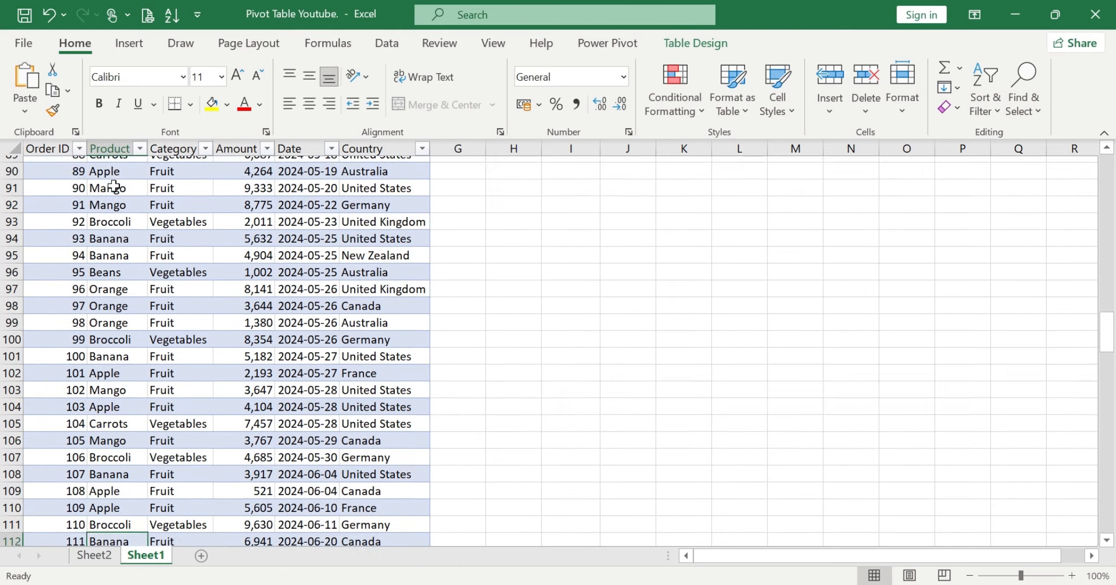
key("Down")
key("Down")
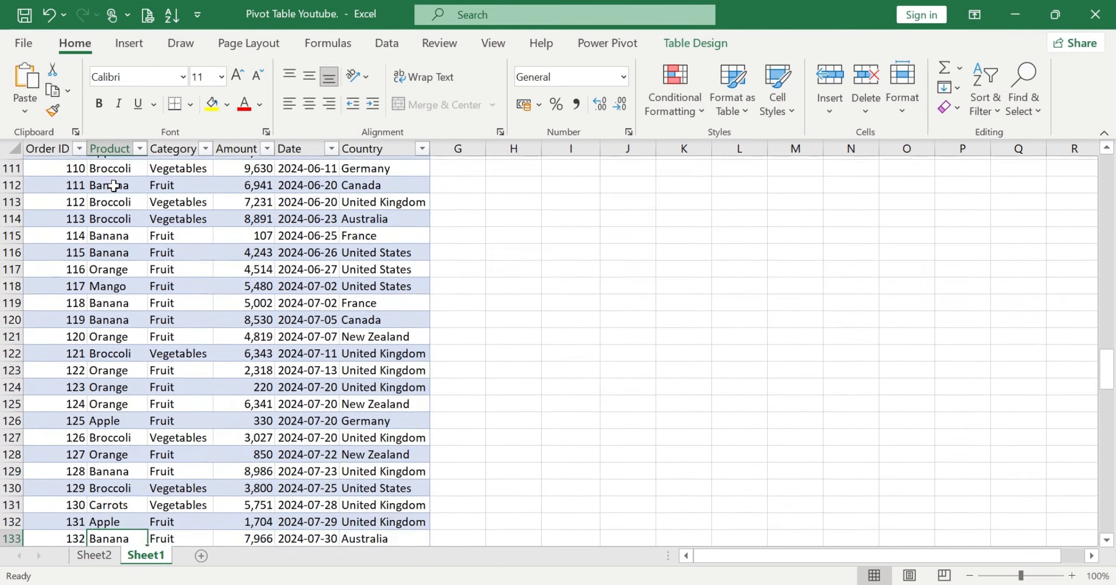
key("Up")
key("Up")
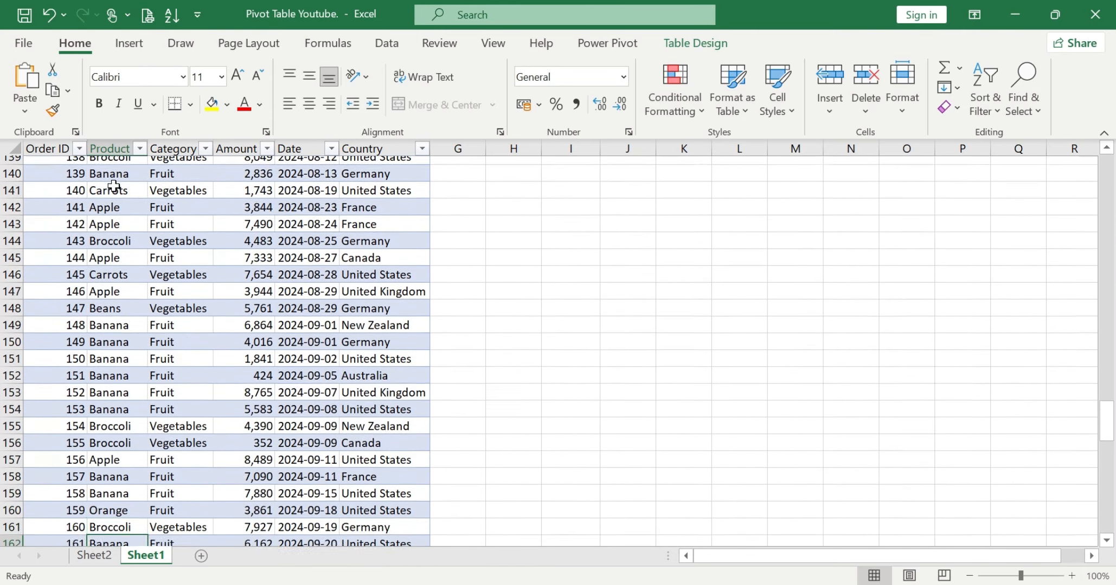
scroll(113, 186, "down", 1)
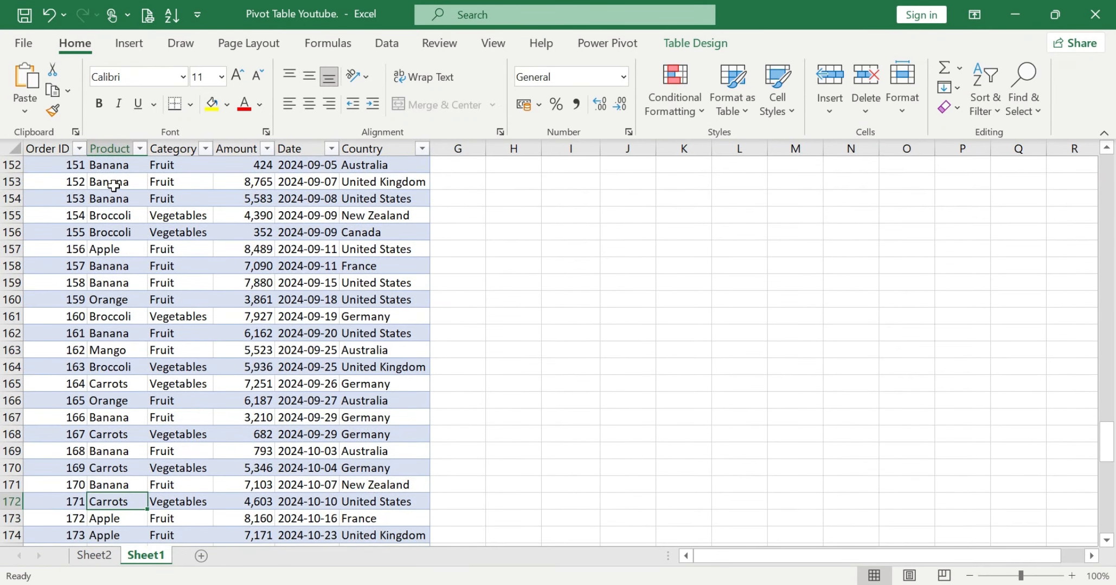
scroll(113, 186, "down", 1)
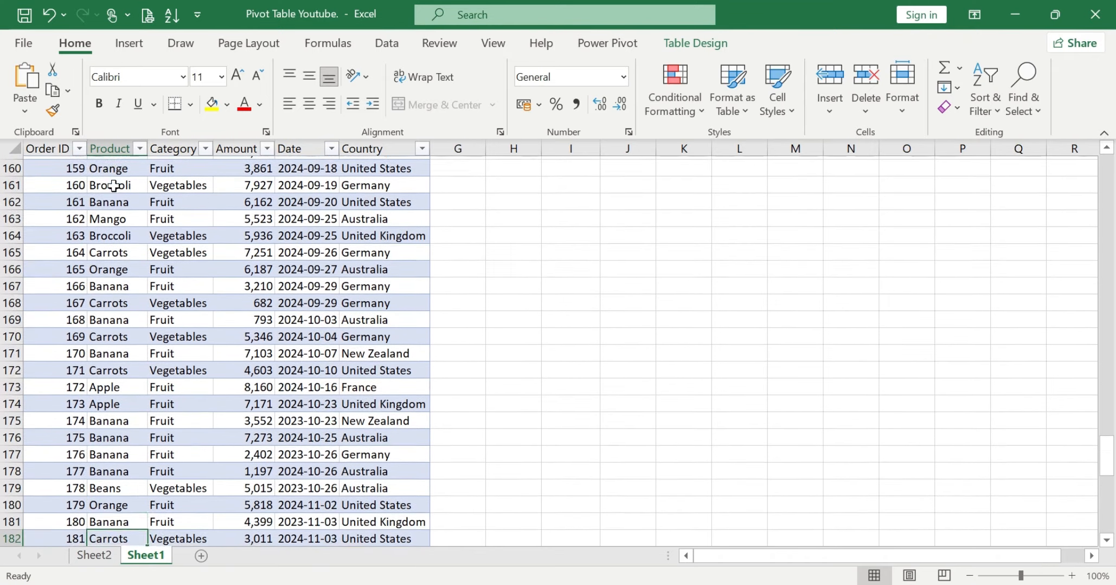
scroll(113, 185, "down", 1)
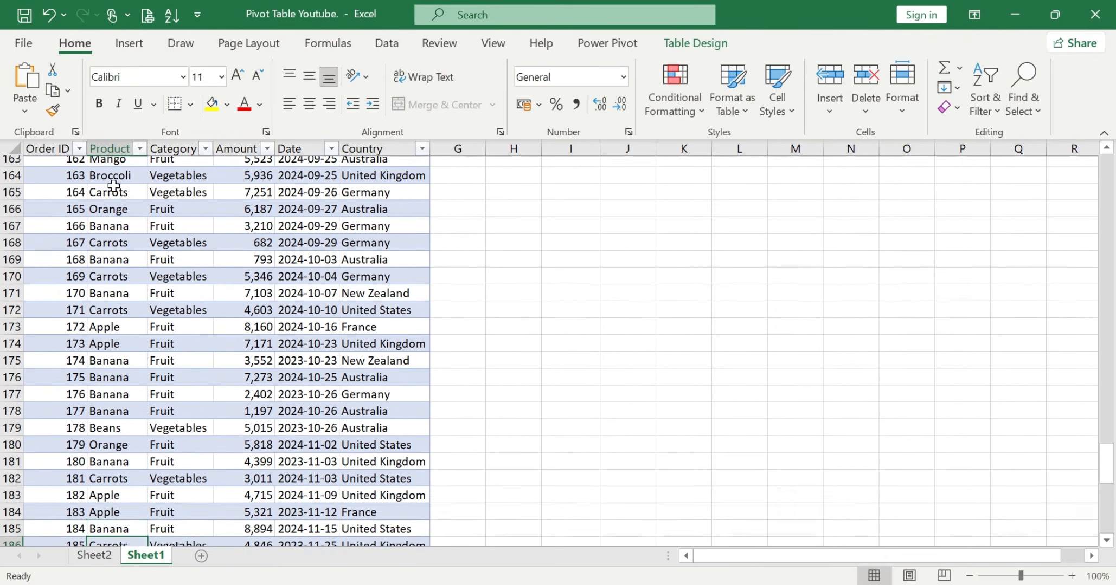
scroll(113, 185, "down", 2)
key("Down")
key("Down")
key("Down")
key("Down")
key("Down")
key("Down")
key("Down")
key("Down")
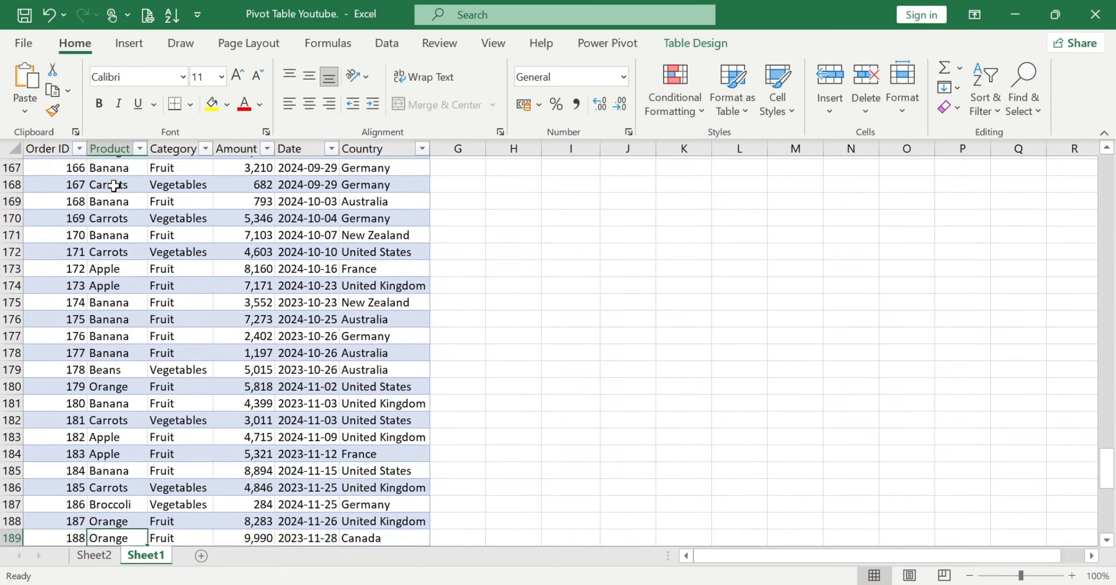
key("Down")
key("Up")
key("Up")
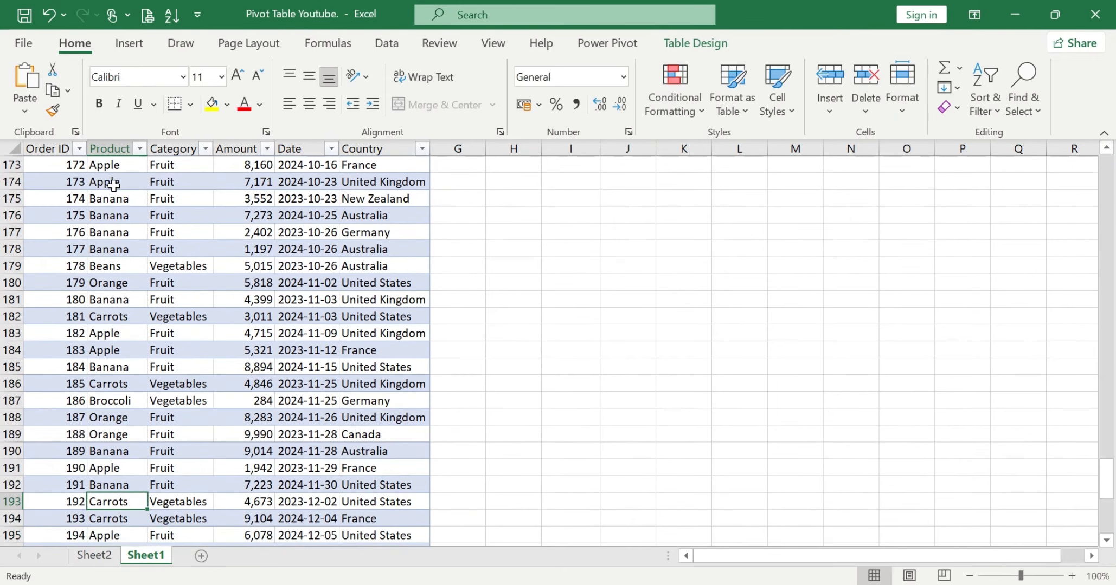
key("Down")
key("Down")
key("Down")
key("Down")
key("Down")
key("Down")
key("Down")
key("Down")
key("Down")
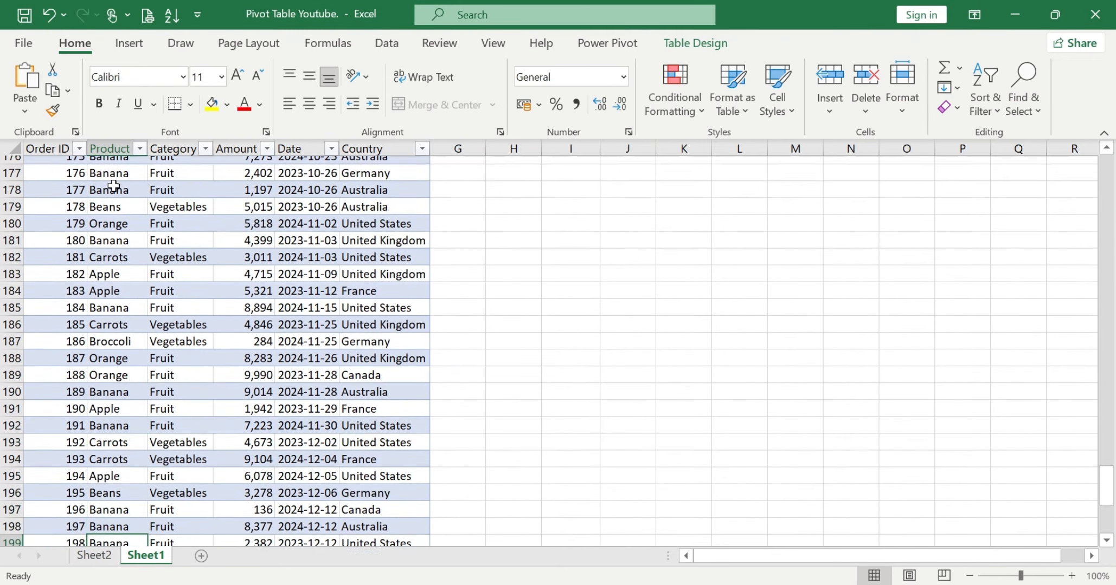
key("Down")
key("Down")
key("Down")
key("Down")
key("Down")
key("Down")
key("Down")
key("Down")
key("Down")
key("Down")
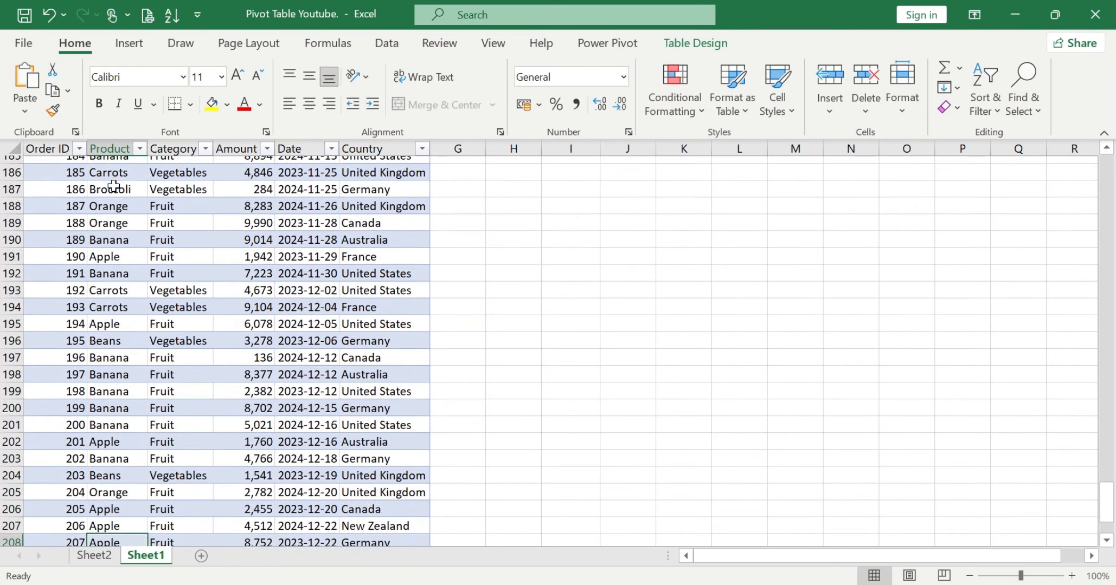
key("Up")
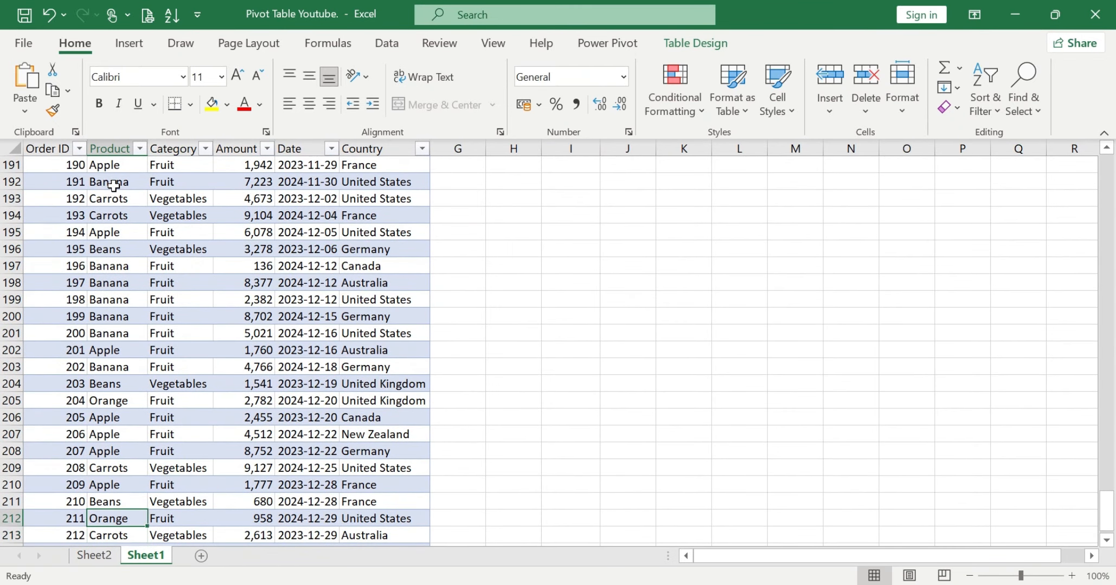
key("Up")
key("Up")
key("Up")
key("Down")
key("Down")
key("Down")
key("Down")
key("Down")
key("Down")
key("Down")
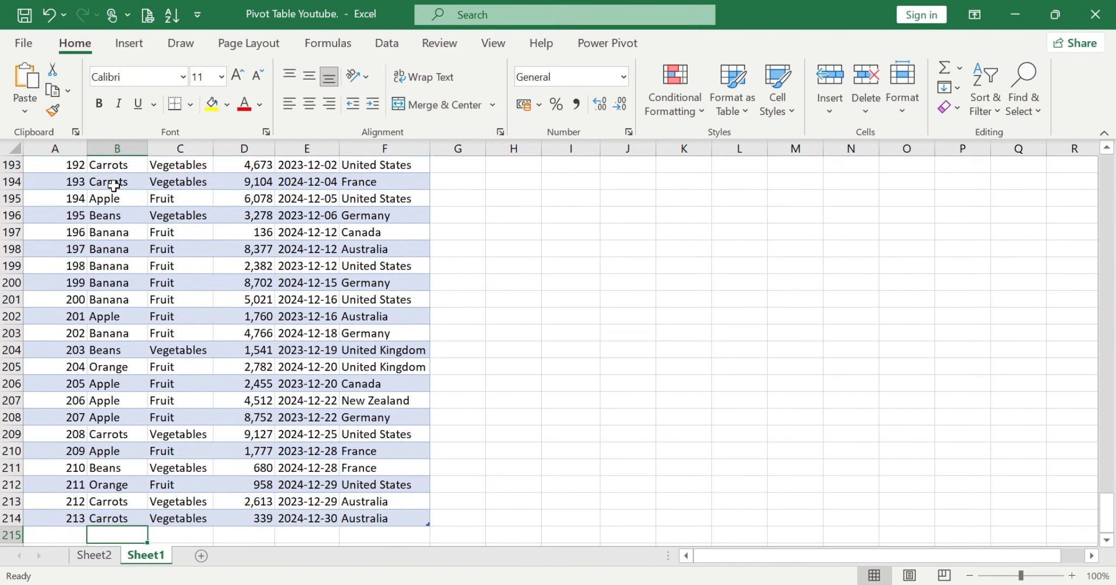
key("Up")
key("Up")
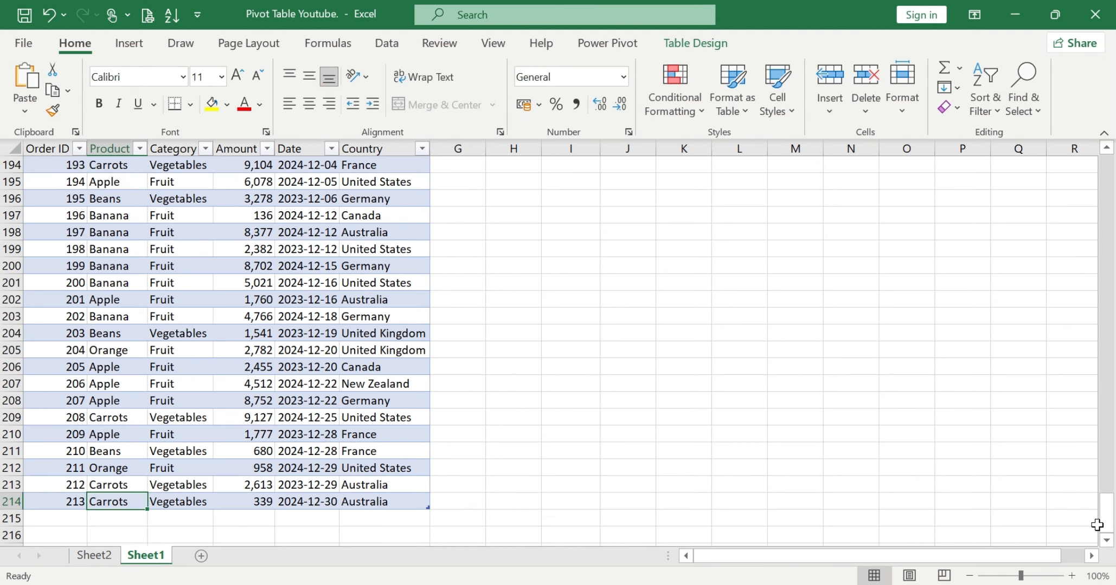
left_click_drag(1109, 525, 1106, 176)
left_click(118, 198)
left_click(120, 214)
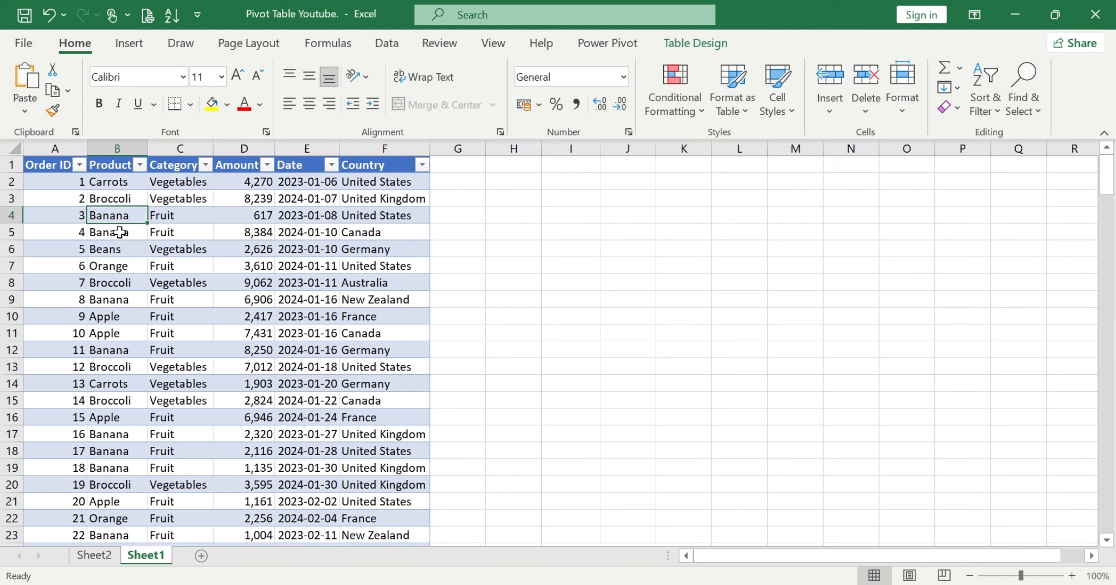
left_click(119, 250)
left_click(121, 266)
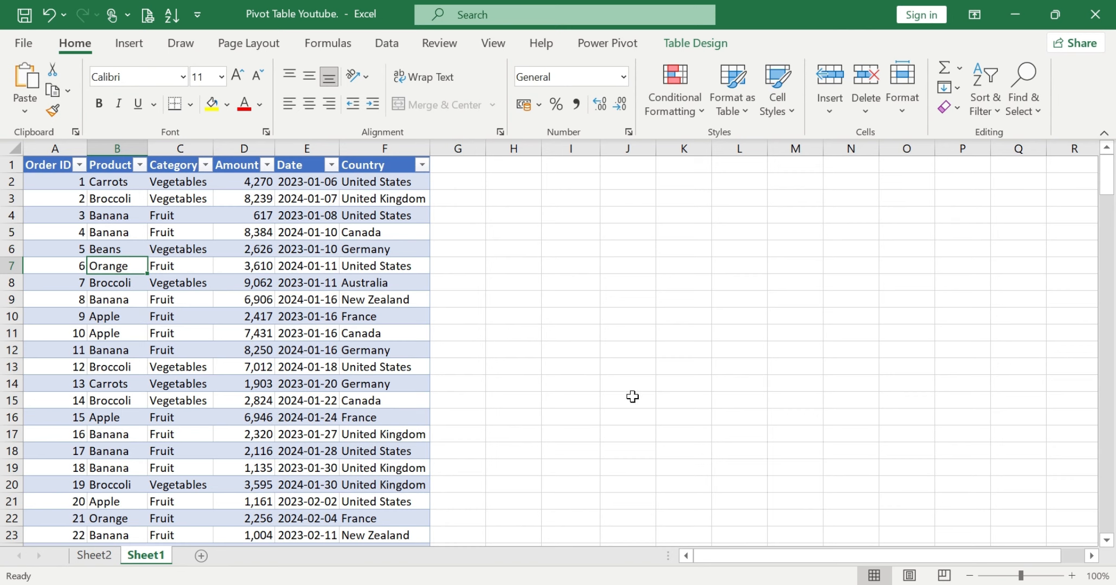
key("alt+Tab")
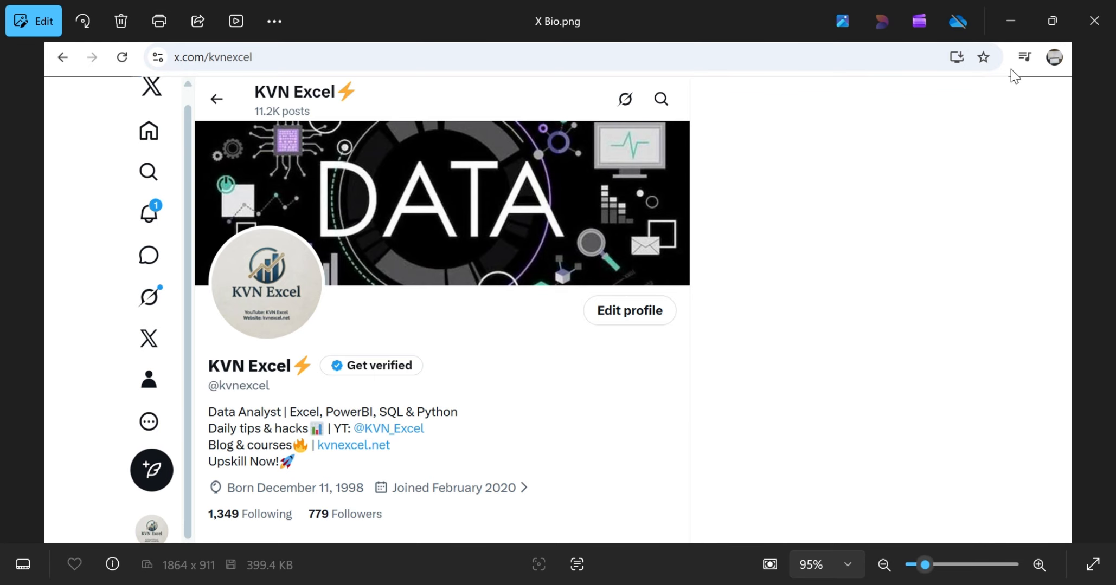
left_click(1009, 20)
left_click(236, 181)
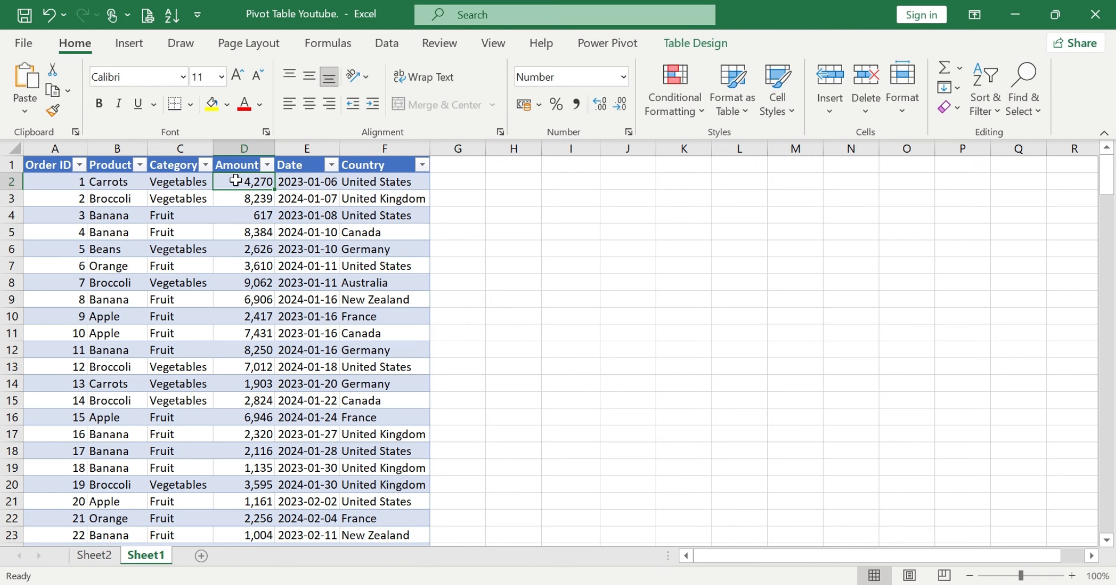
Build the empty pivot table on Sheet2 with the sum of Amount as values and Product as rows
left_click(100, 558)
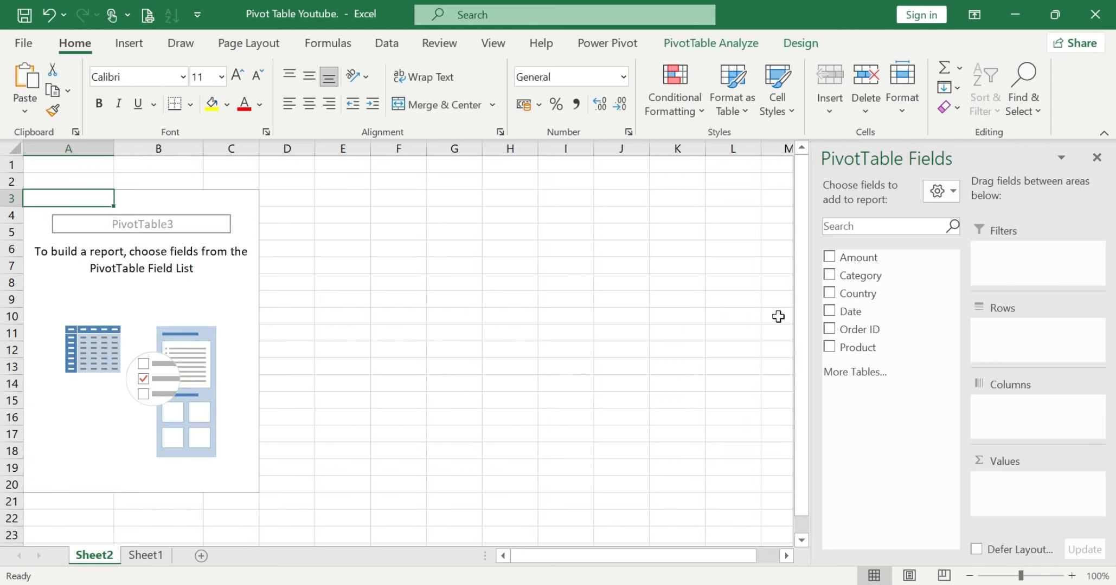
left_click_drag(866, 258, 1005, 484)
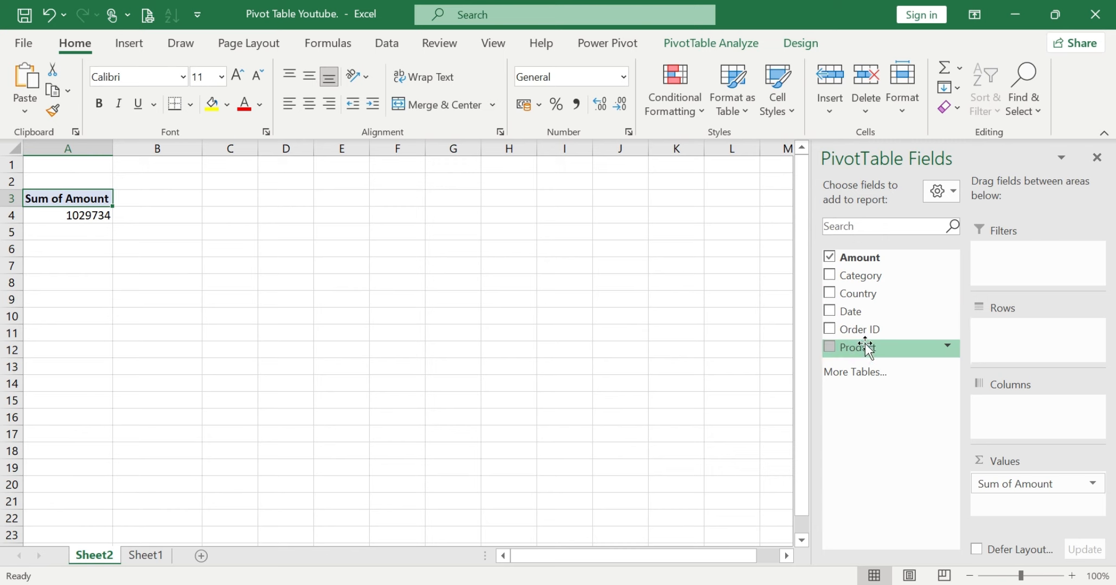
left_click_drag(861, 348, 1010, 334)
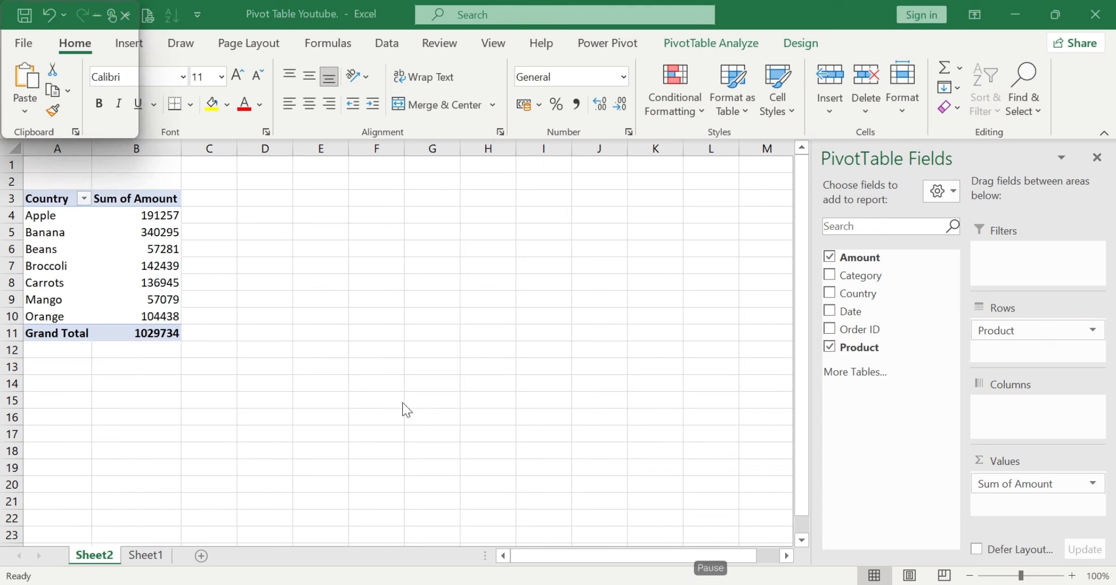
Rename the pivot table's row header in cell A3 as Products
double_click(60, 199)
left_click_drag(67, 200, 2, 189)
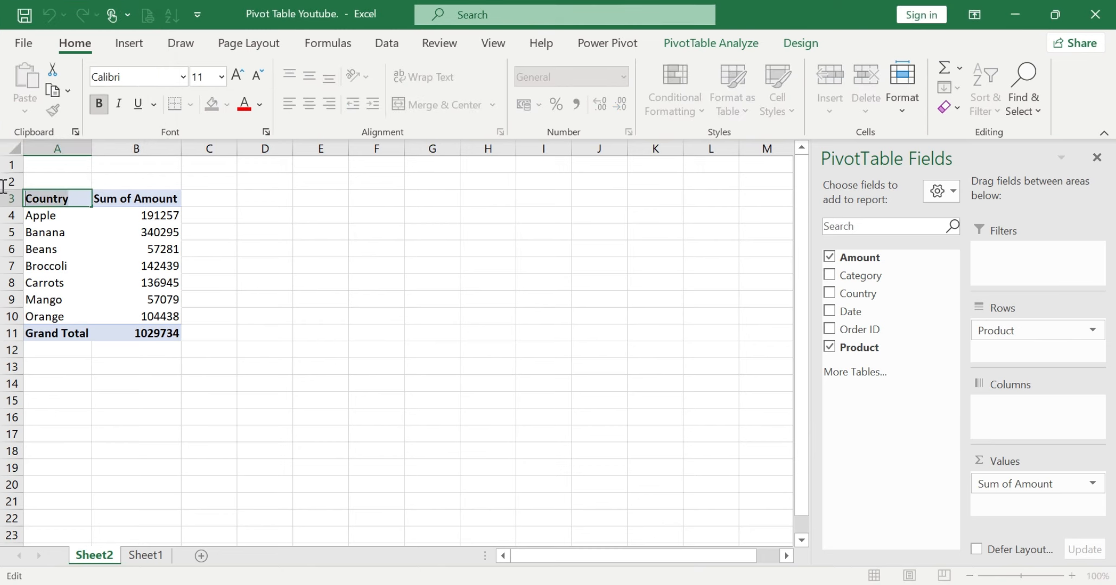
type("Products")
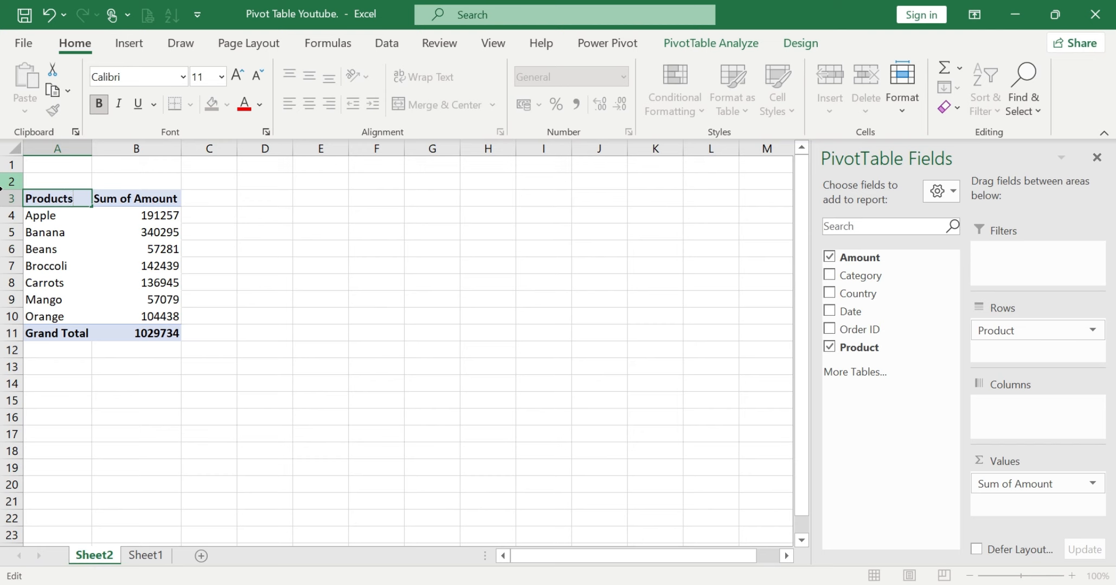
key("Return")
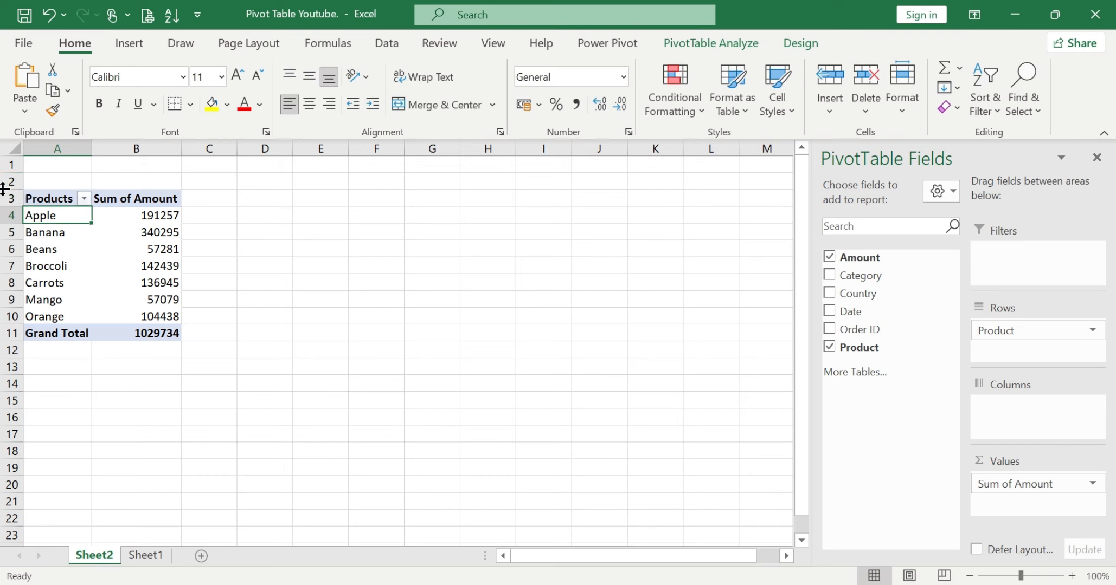
Examine the pivot table's product names in A4:A10, their summed amounts in B4:B10, and the row header in A3
left_click(60, 235)
left_click(60, 237)
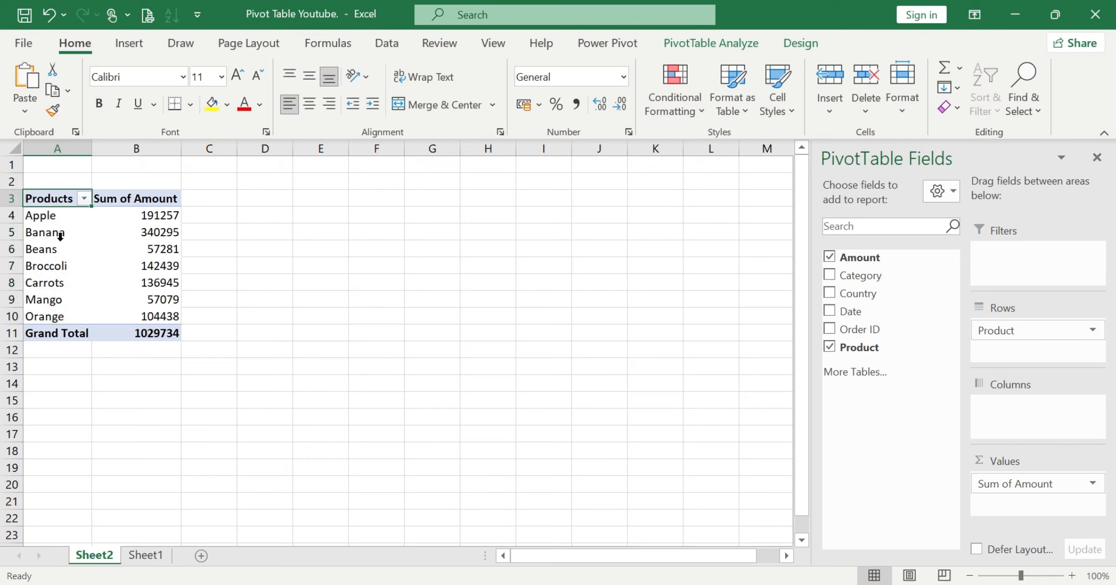
left_click_drag(58, 219, 55, 316)
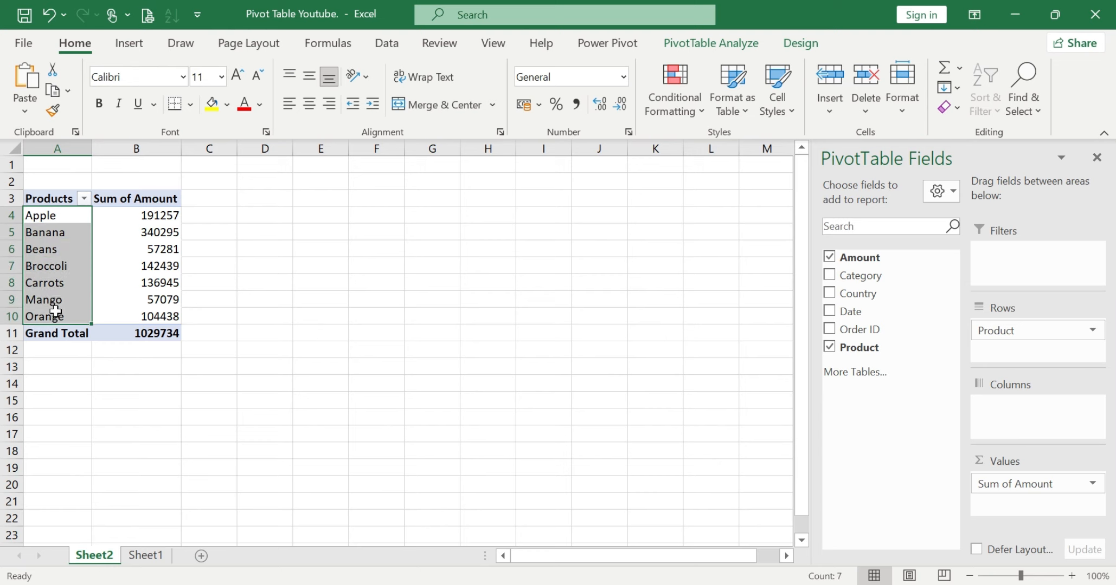
left_click(157, 216)
left_click_drag(158, 215, 154, 317)
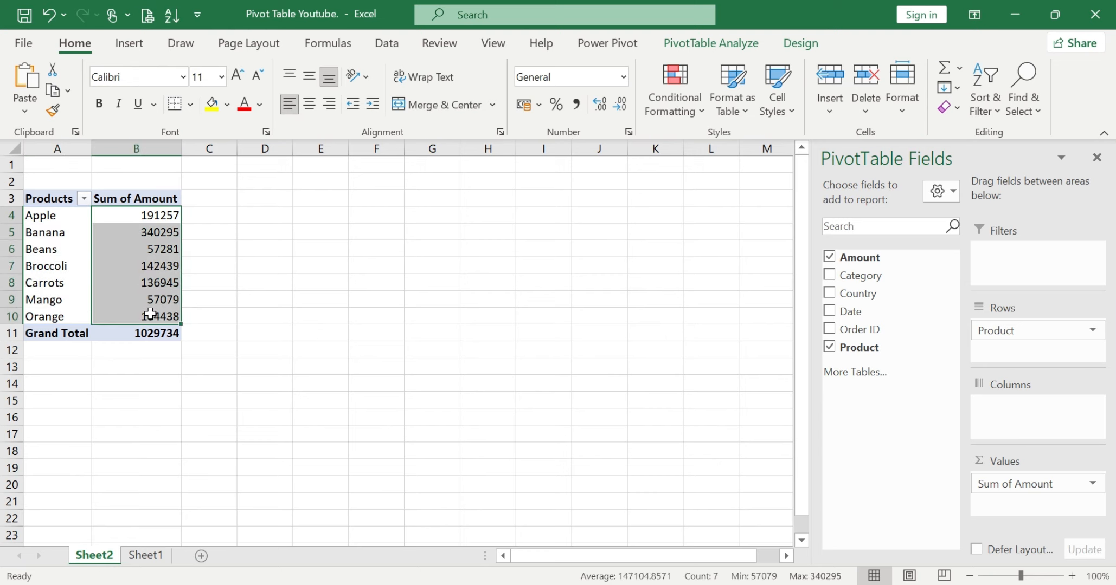
left_click(62, 201)
double_click(71, 201)
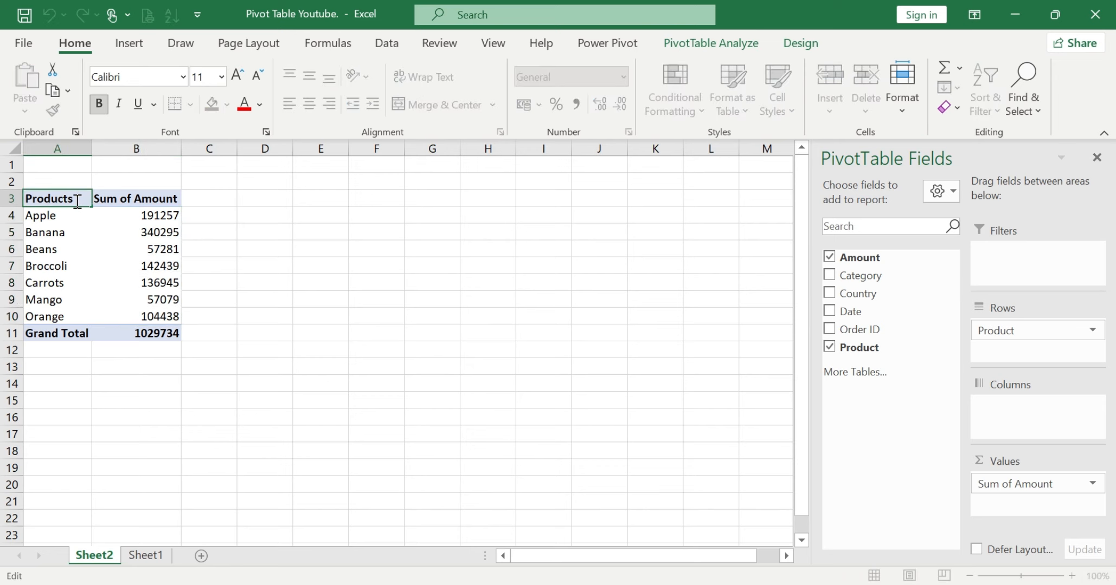
left_click(76, 250)
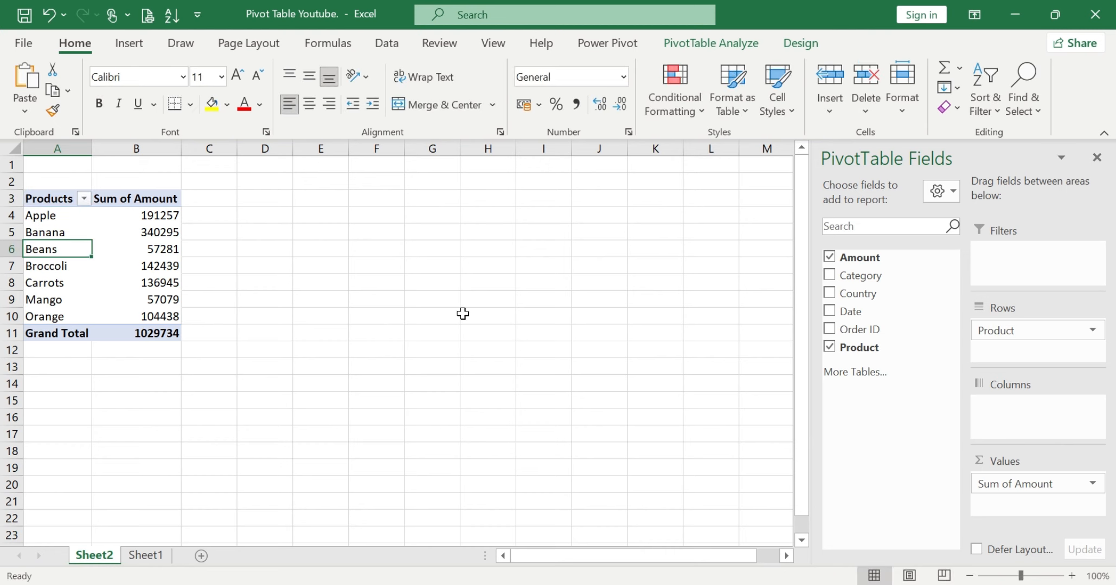
left_click(120, 271)
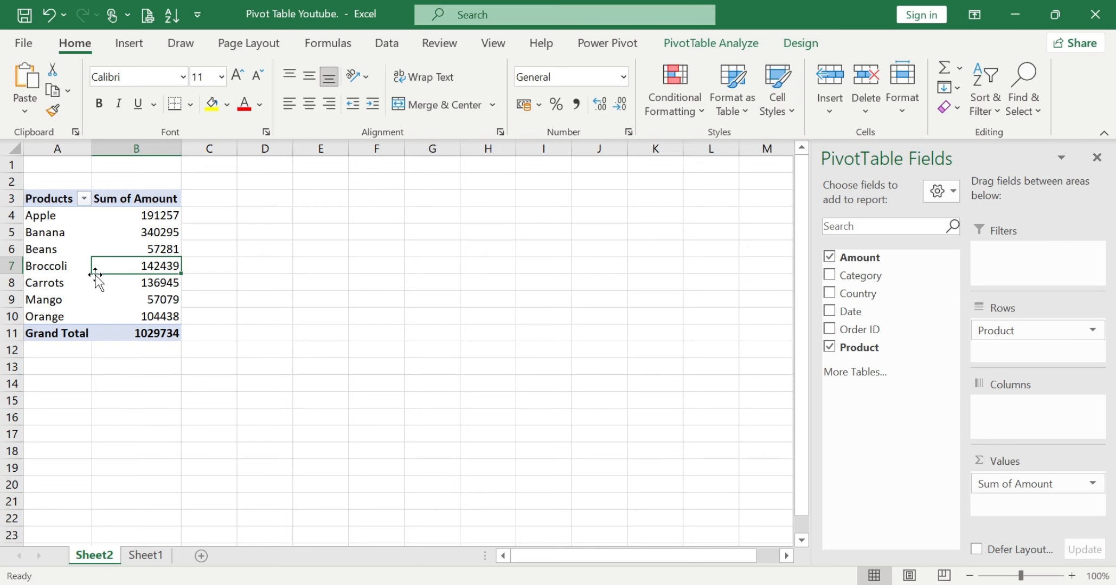
left_click(50, 195)
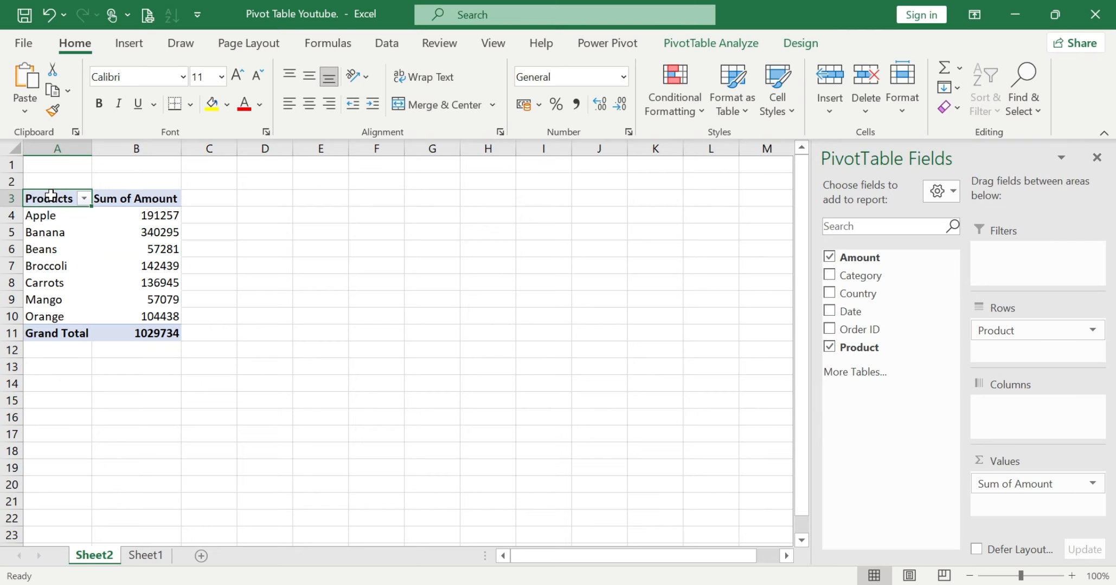